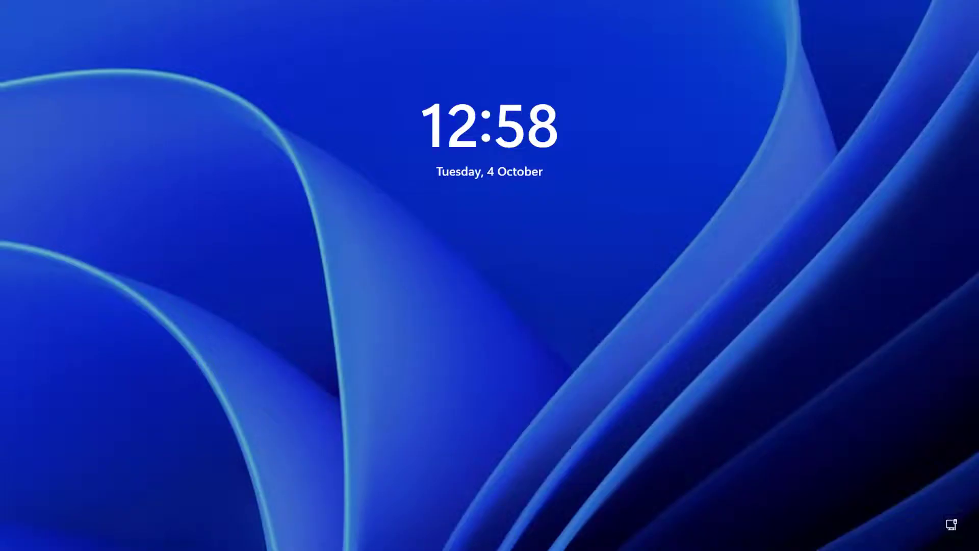
Step: Restart from the lock screen into recovery and reach Troubleshoot > Advanced options
left_click(493, 277)
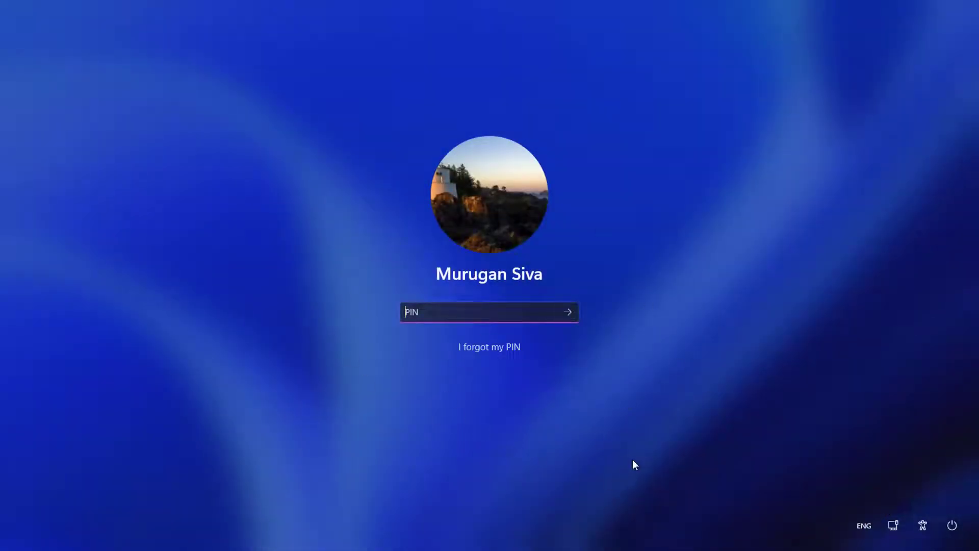
left_click(952, 526)
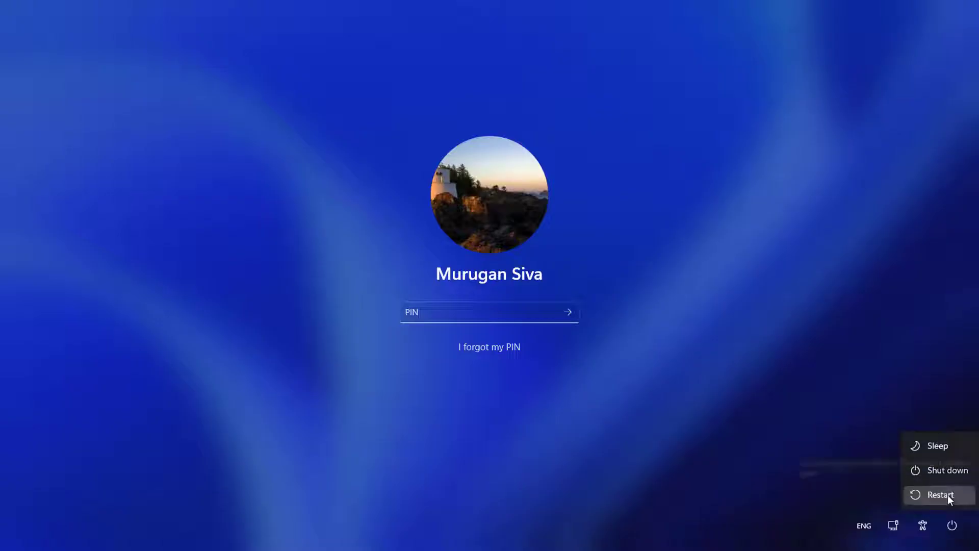
left_click(948, 494)
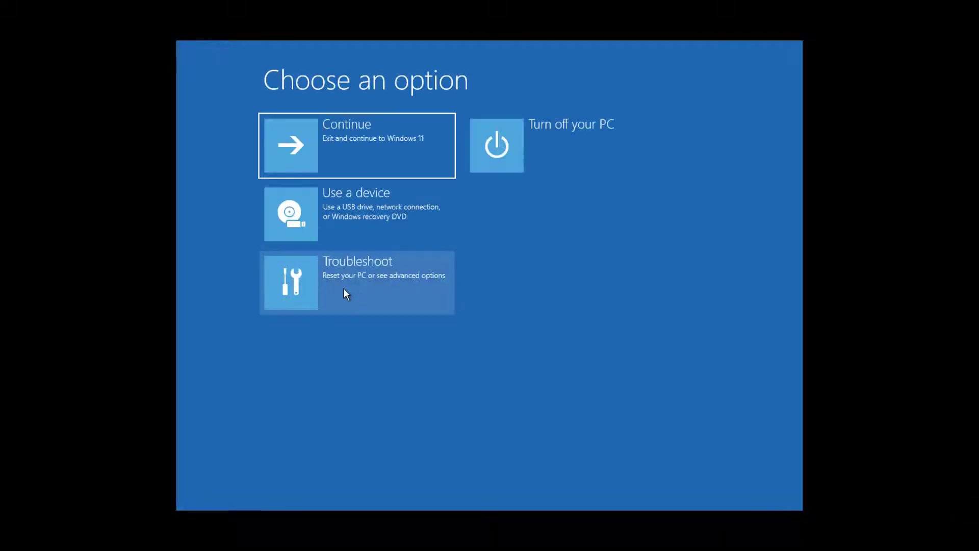
left_click(372, 279)
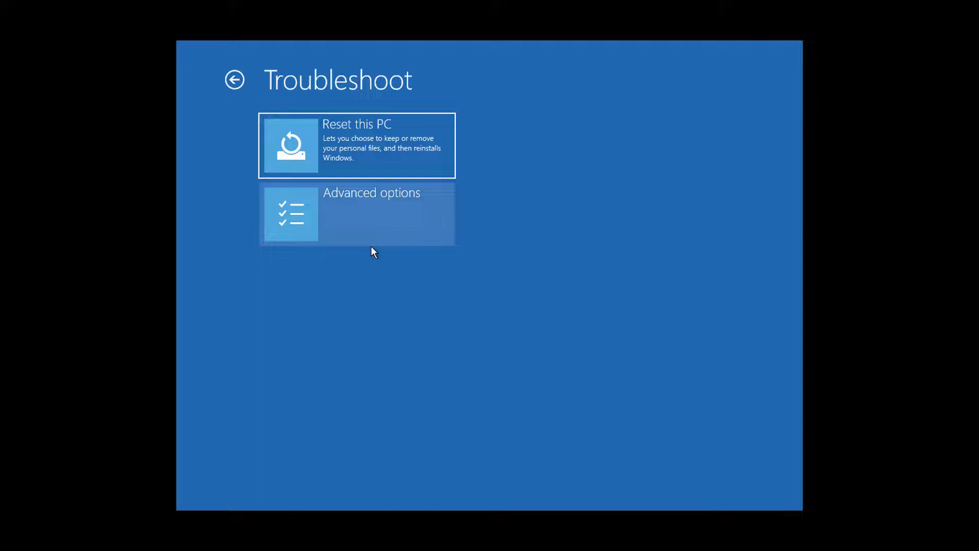
left_click(369, 222)
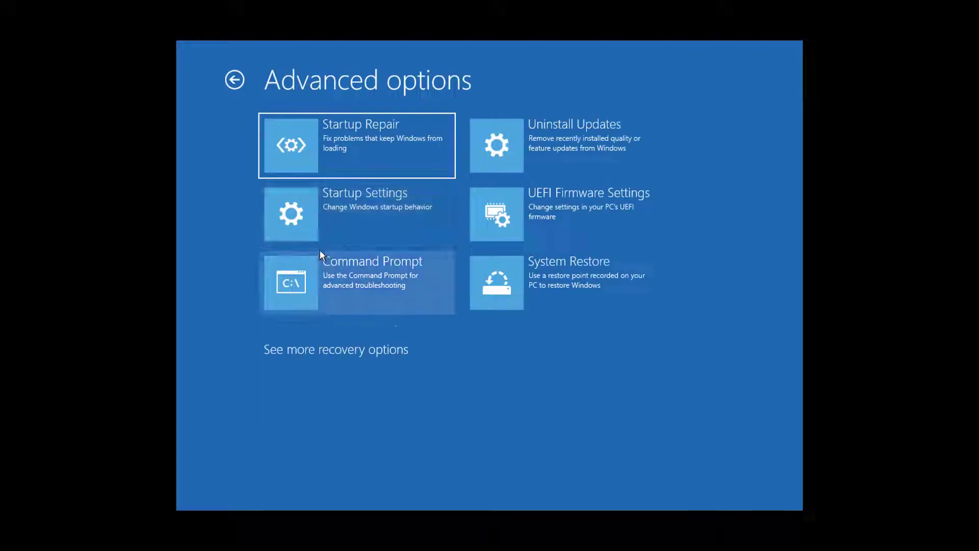
Step: In the recovery Command Prompt, switch to C:, list it, and enter Windows\System32
left_click(382, 276)
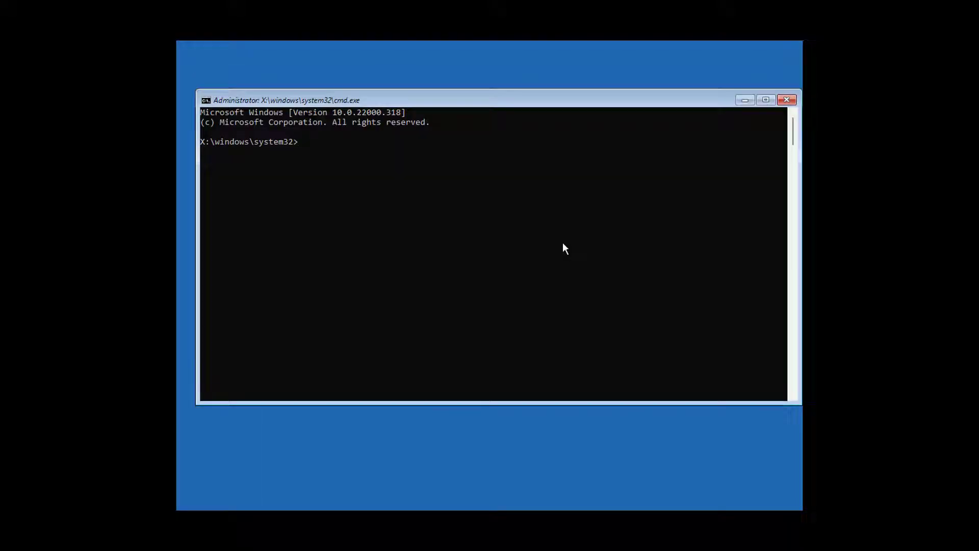
type("c:")
key("Return")
type("dir")
key("Return")
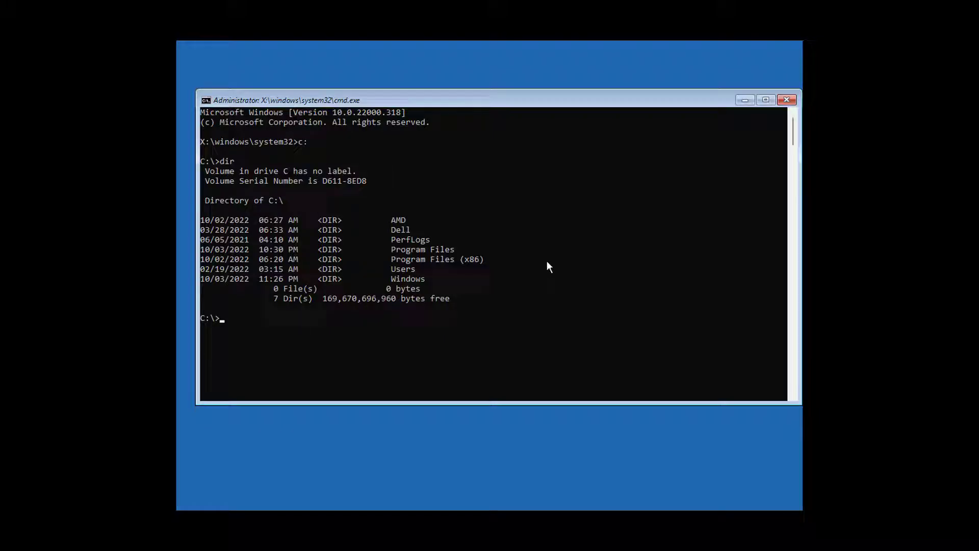
type("cd sys")
key("BackSpace")
key("BackSpace")
key("BackSpace")
type("windows")
type("\\sy")
type("stem32")
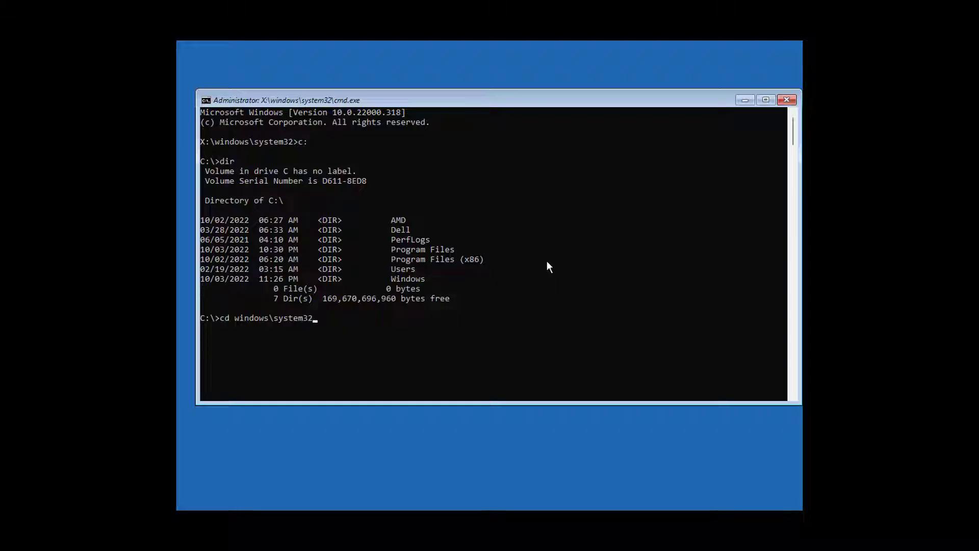
key("Return")
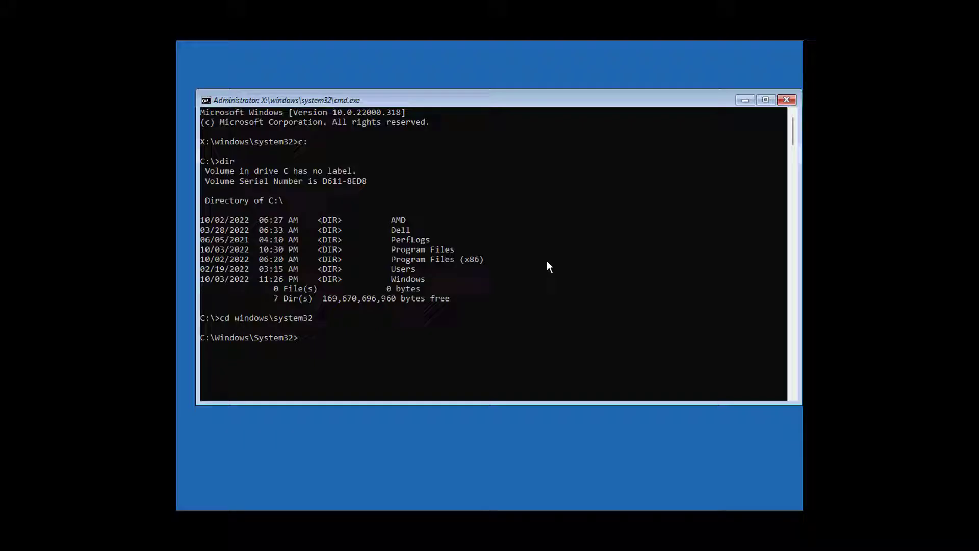
type("move")
type("utilman")
type(".exe ut")
type("ilman.e")
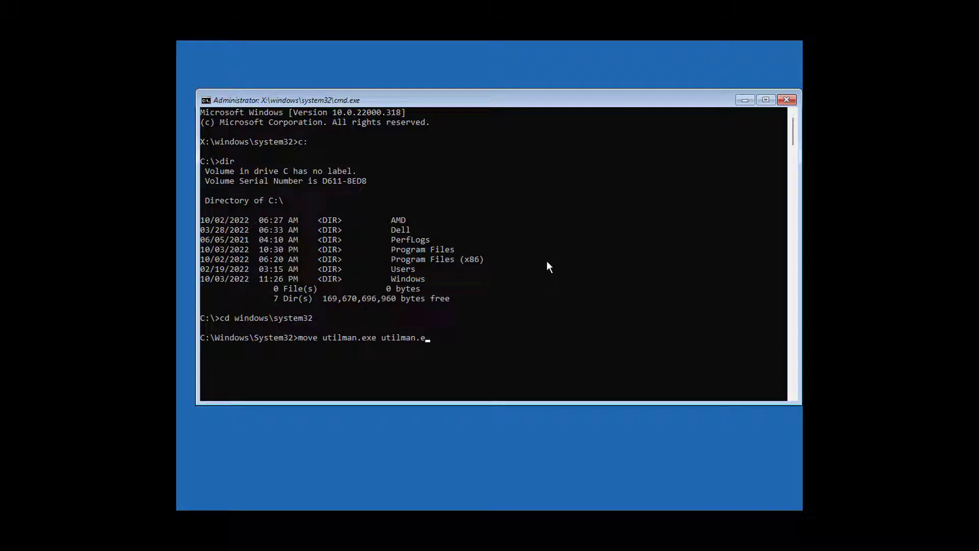
type("xe.bak")
Step: Rename utilman.exe to utilman.exe.bak with the move command
key("Return")
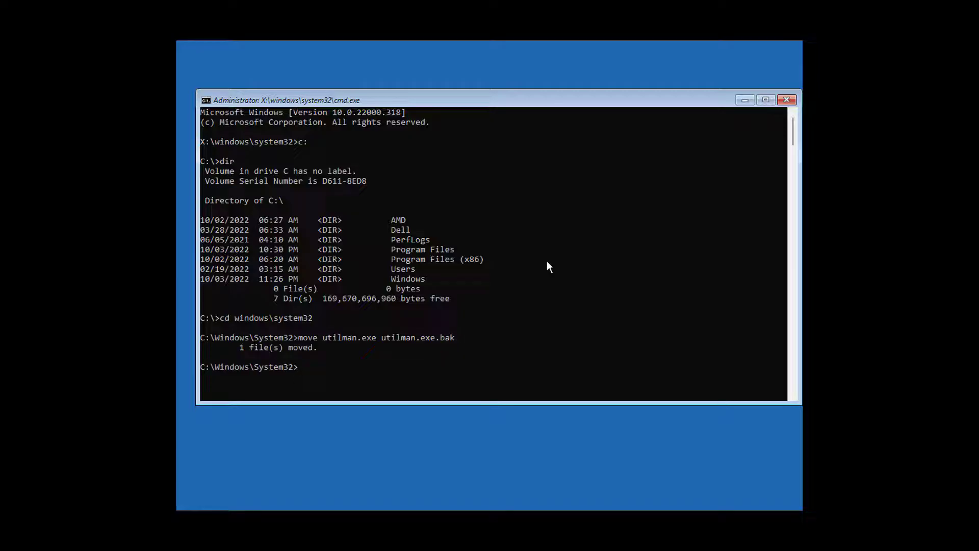
type("copy")
type(" c")
type("md")
type("exe")
type(" util")
type("man")
type("exe")
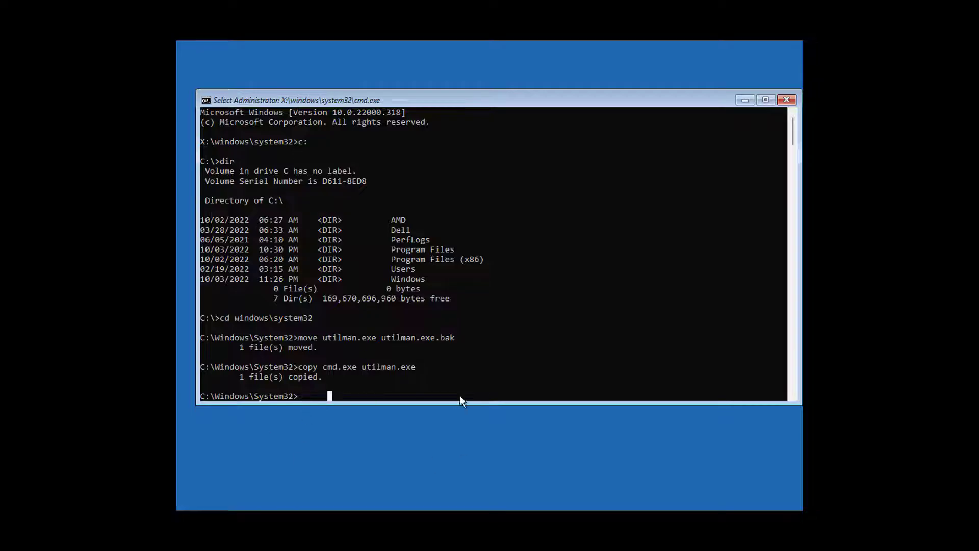
type("ex")
type("it")
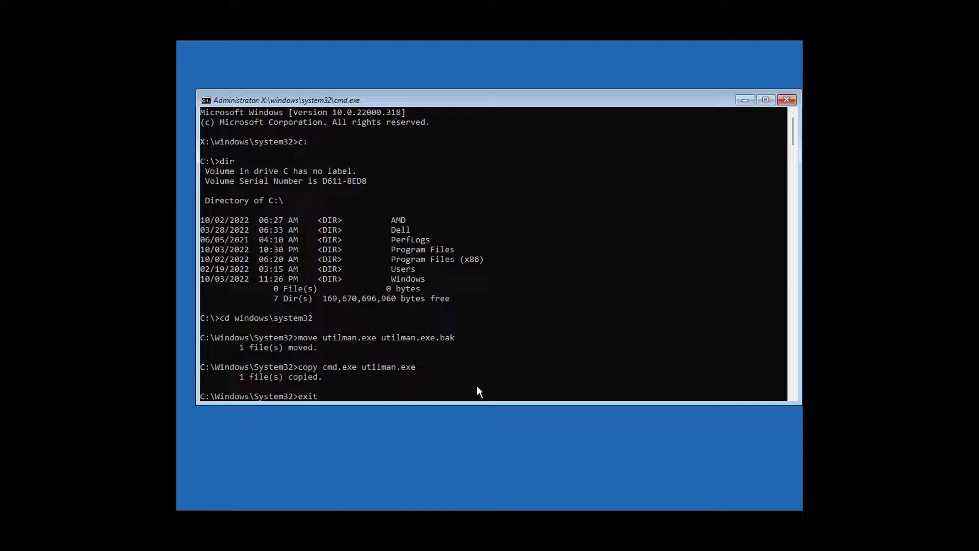
Step: Exit the recovery command prompt to boot back into Windows
key("Return")
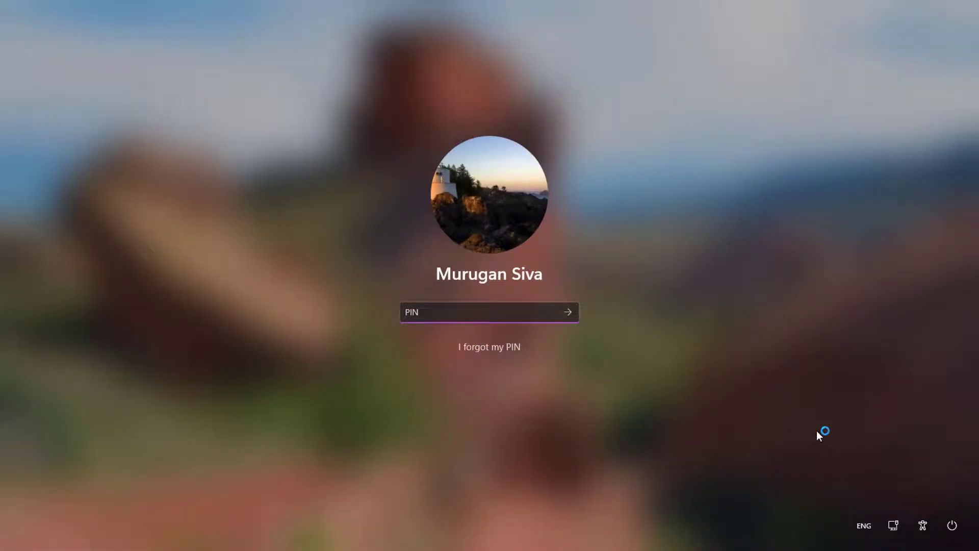
Step: From the sign-in Accessibility icon, create user tempadmin and add it to administrators
left_click(923, 525)
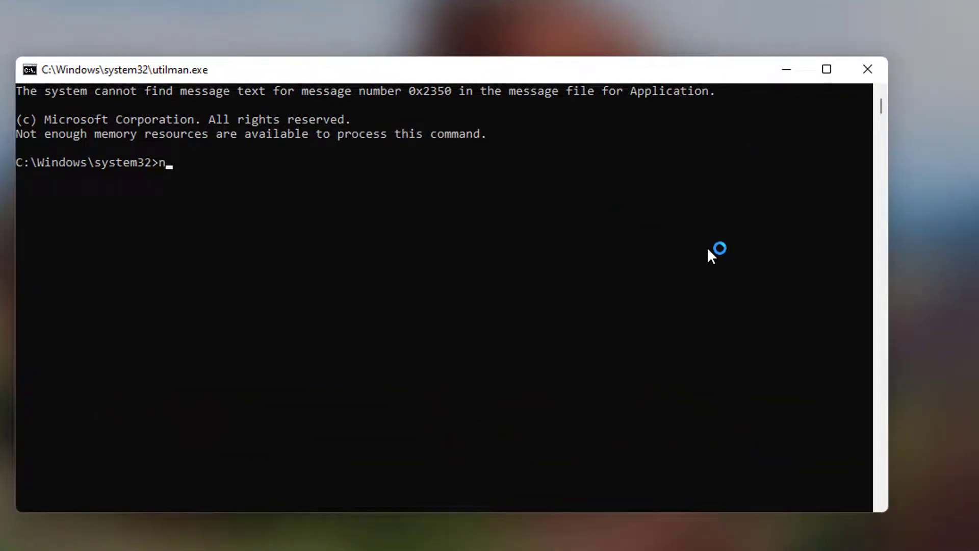
type("net us")
type("er")
type(" t")
type("empadmin")
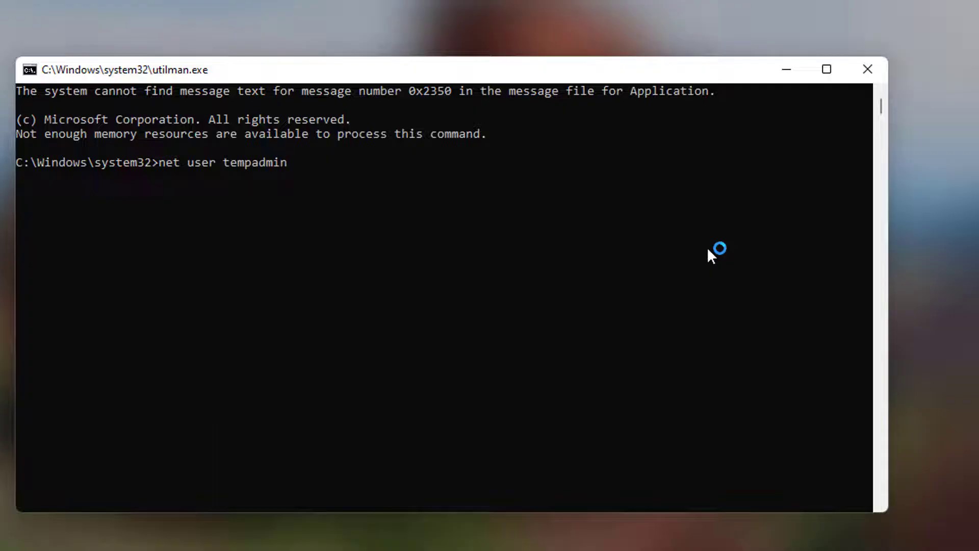
type(" /add")
key("Return")
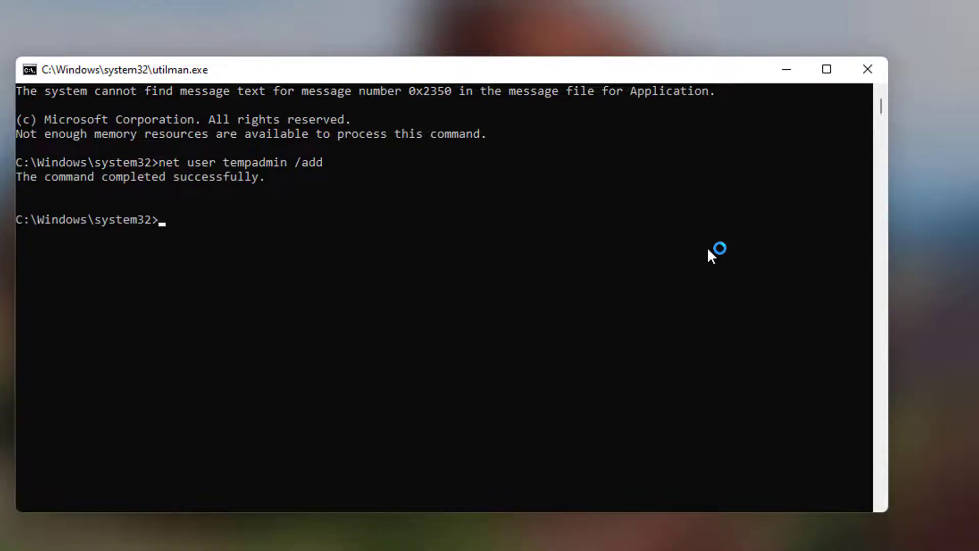
type("net")
type(" localgroup")
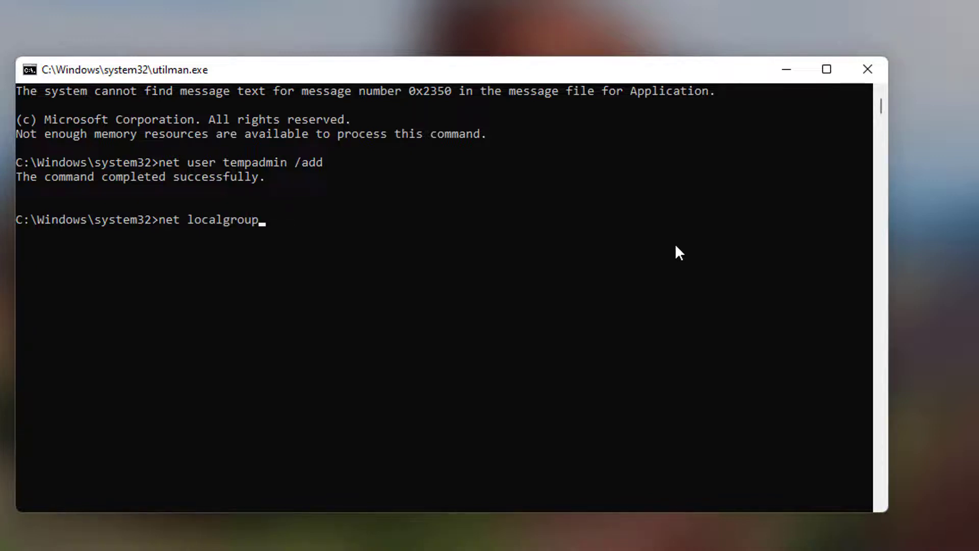
type(" admini")
type("strators")
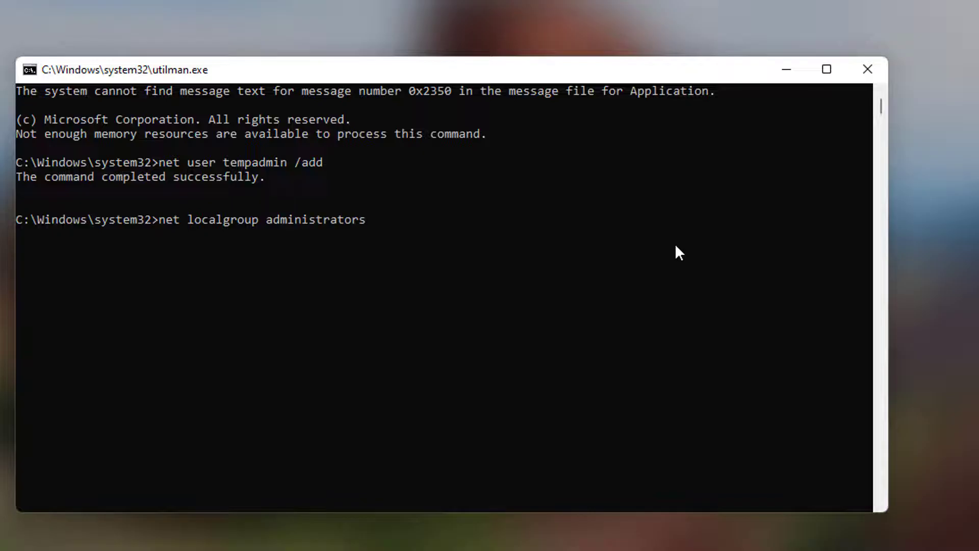
type(" tempad")
type("min ")
type("/add")
key("Return")
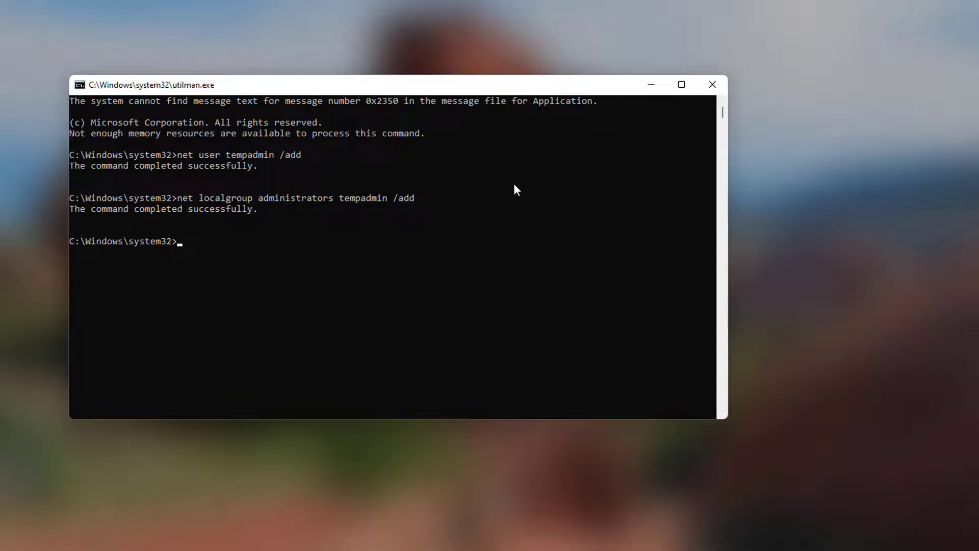
type("exit")
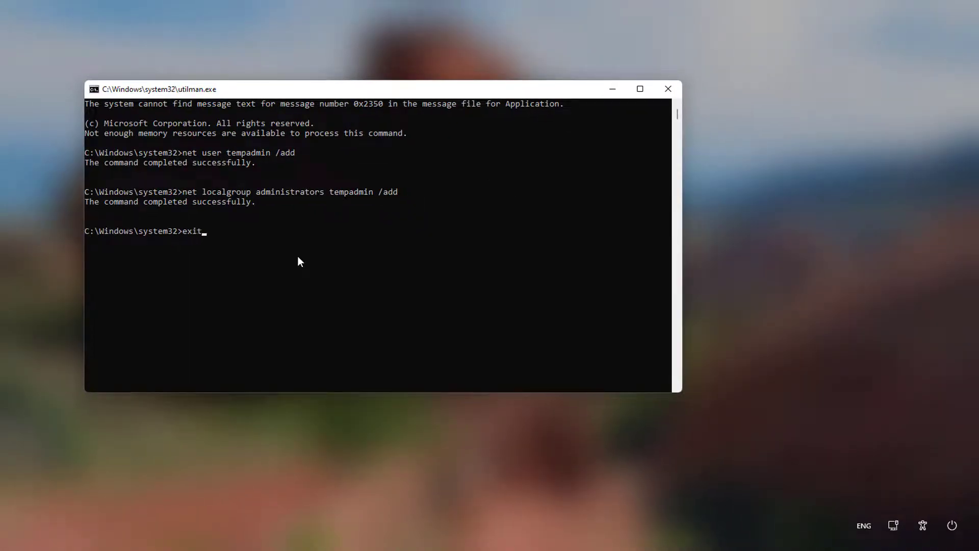
Step: Exit the command prompt and restart the PC, confirming Restart anyway
key("Return")
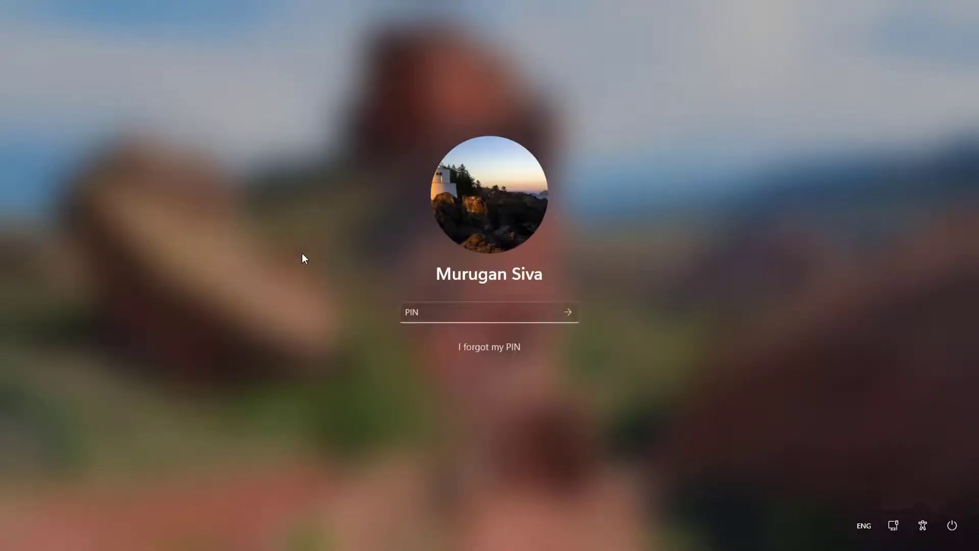
left_click(950, 525)
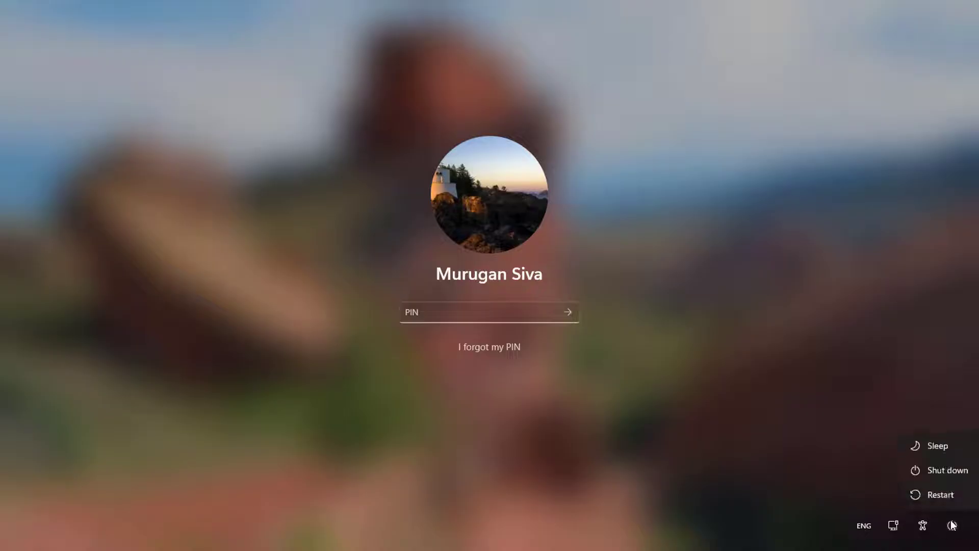
left_click(957, 497)
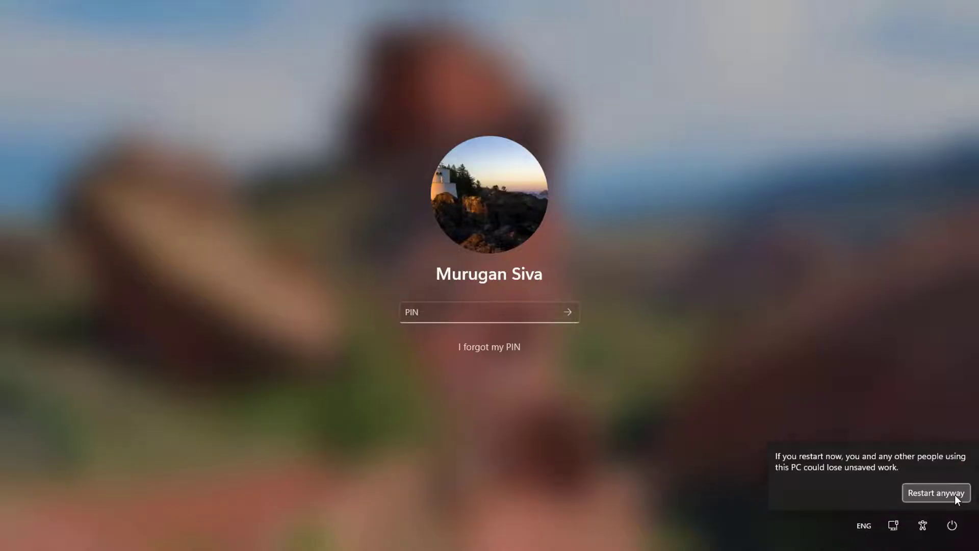
left_click(940, 493)
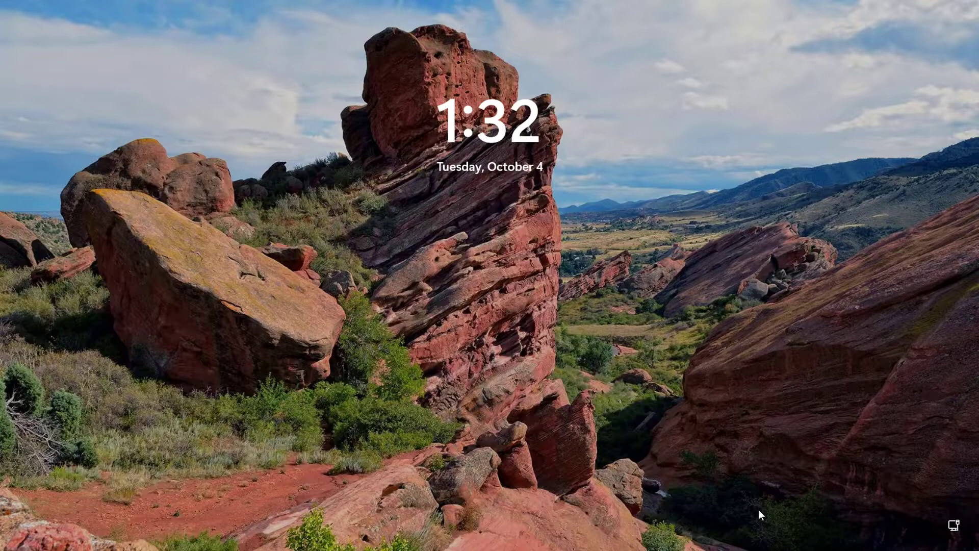
Step: Sign in as tempadmin and accept its first-run privacy settings
left_click(187, 517)
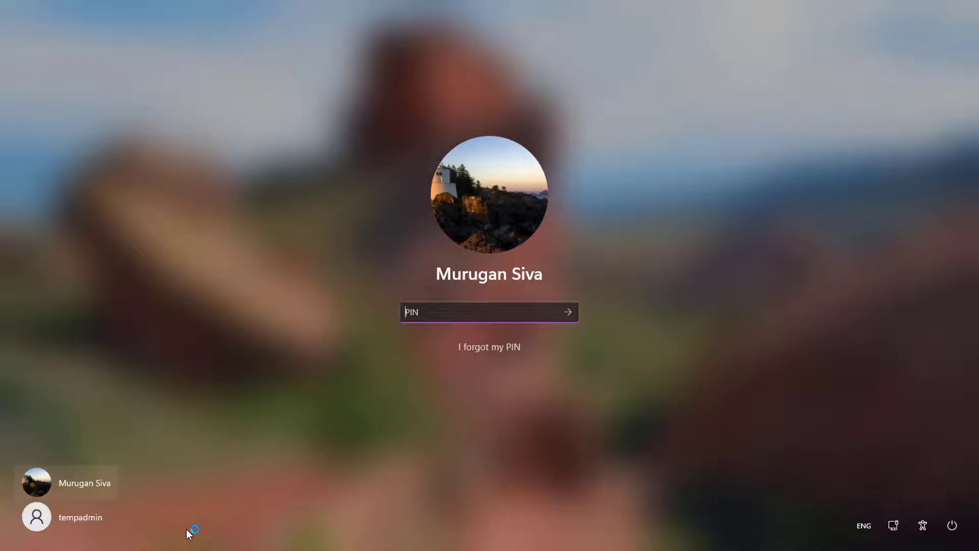
left_click(49, 517)
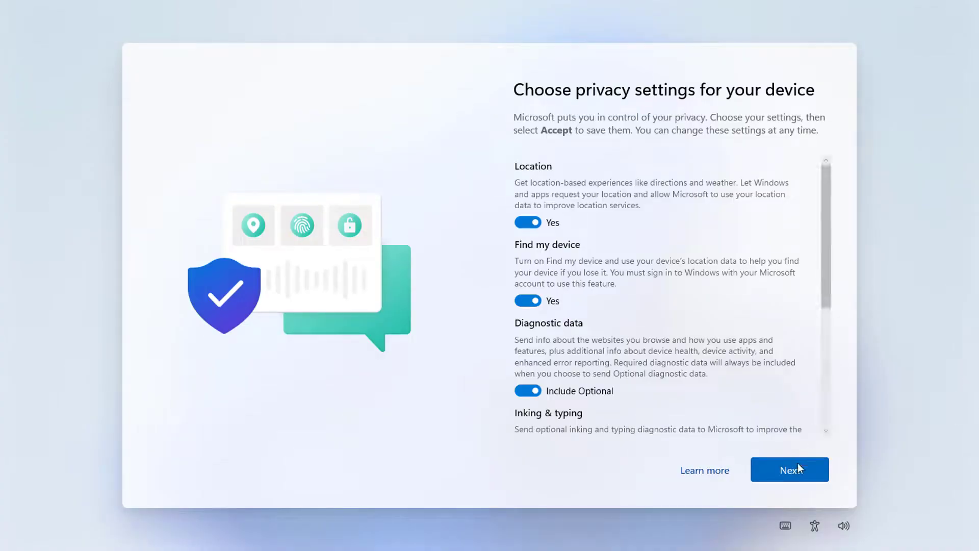
left_click(797, 465)
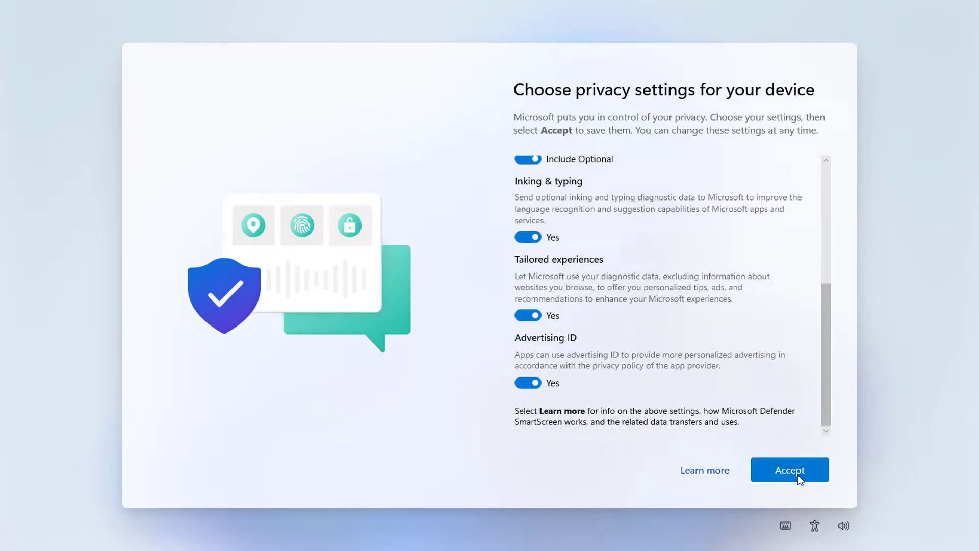
left_click(798, 472)
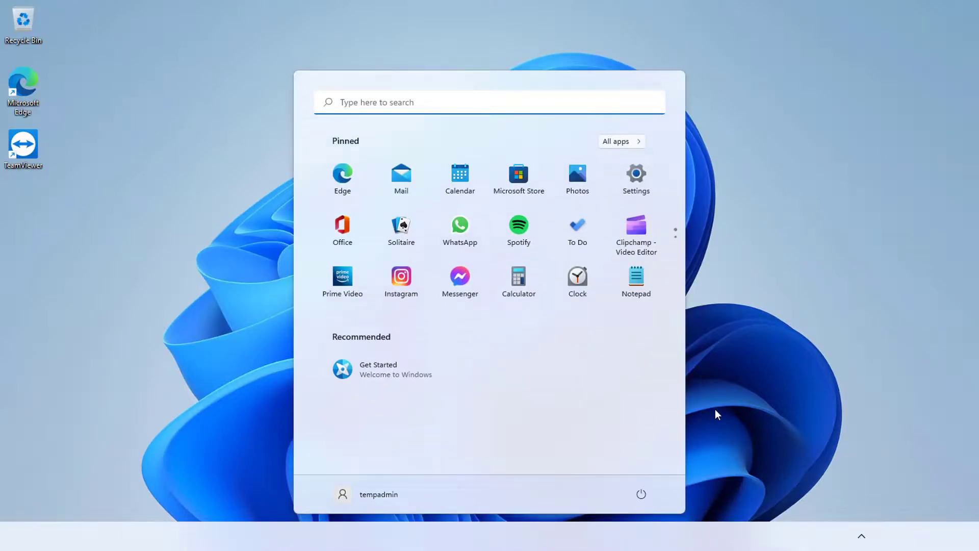
Step: Sign tempadmin out using its account button in the Start menu
left_click(716, 410)
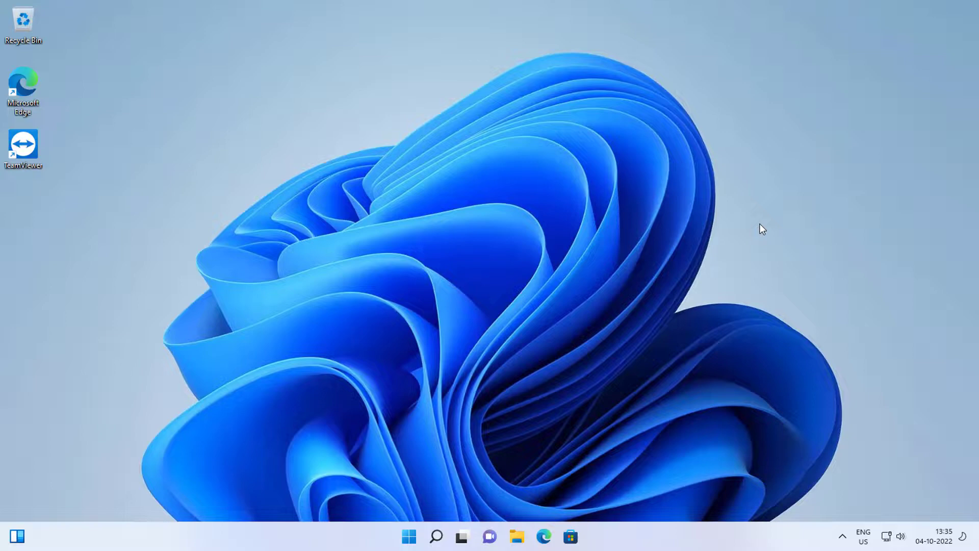
left_click(409, 536)
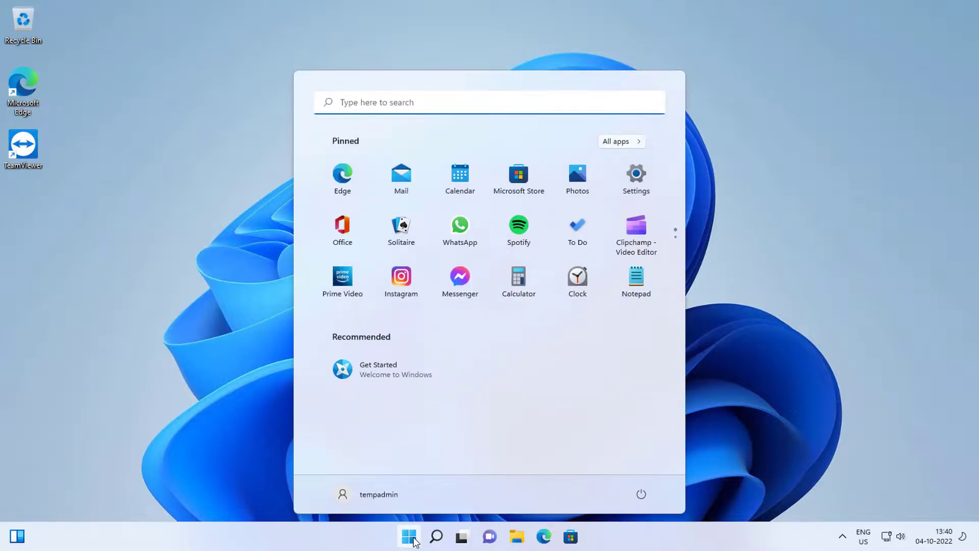
left_click(383, 495)
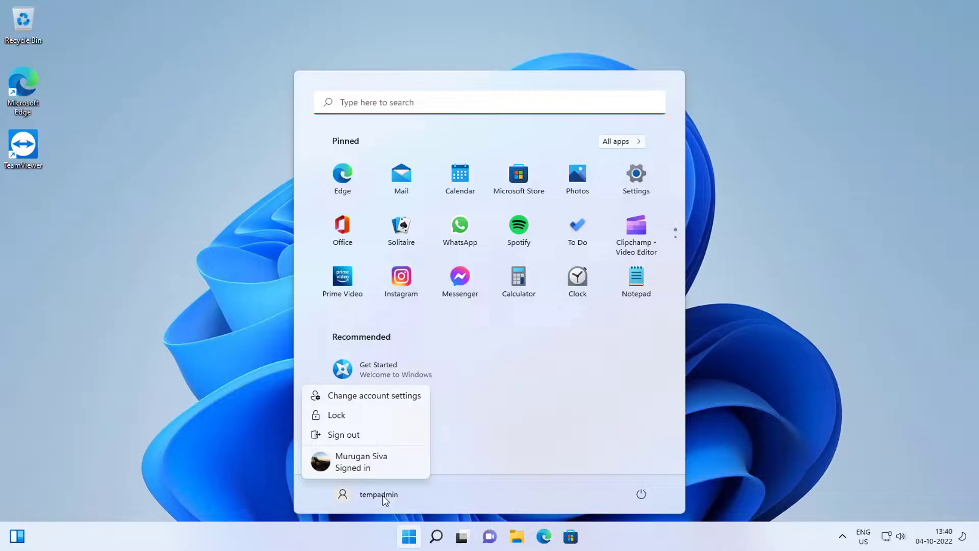
left_click(353, 441)
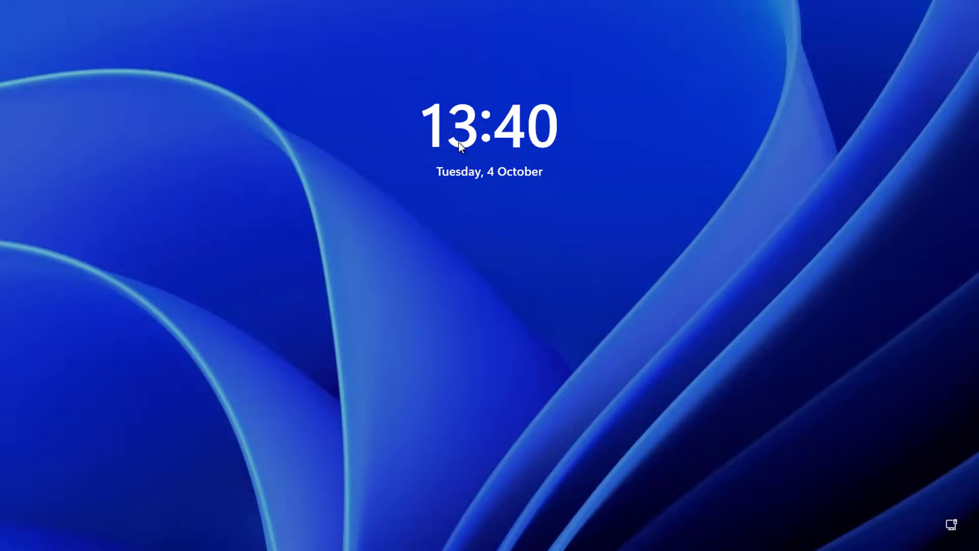
left_click(353, 452)
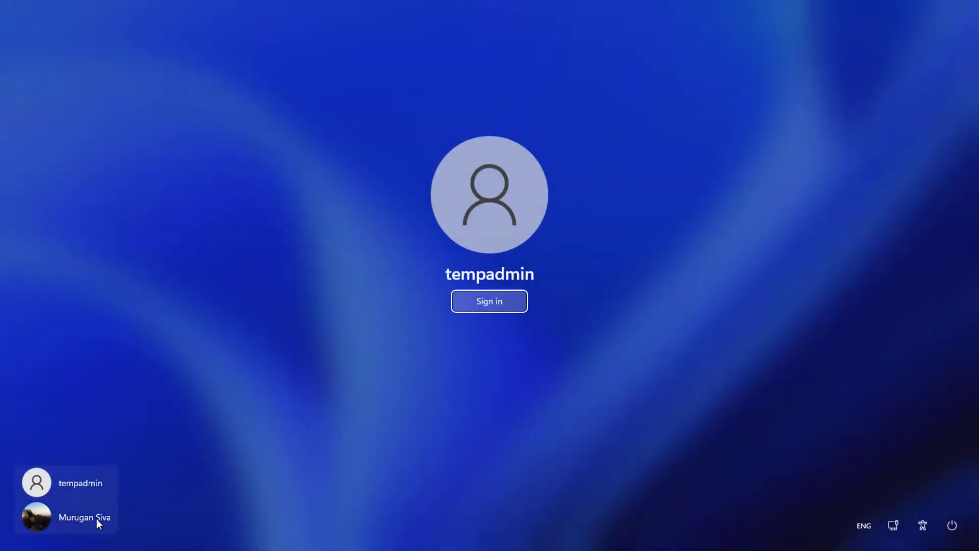
left_click(96, 519)
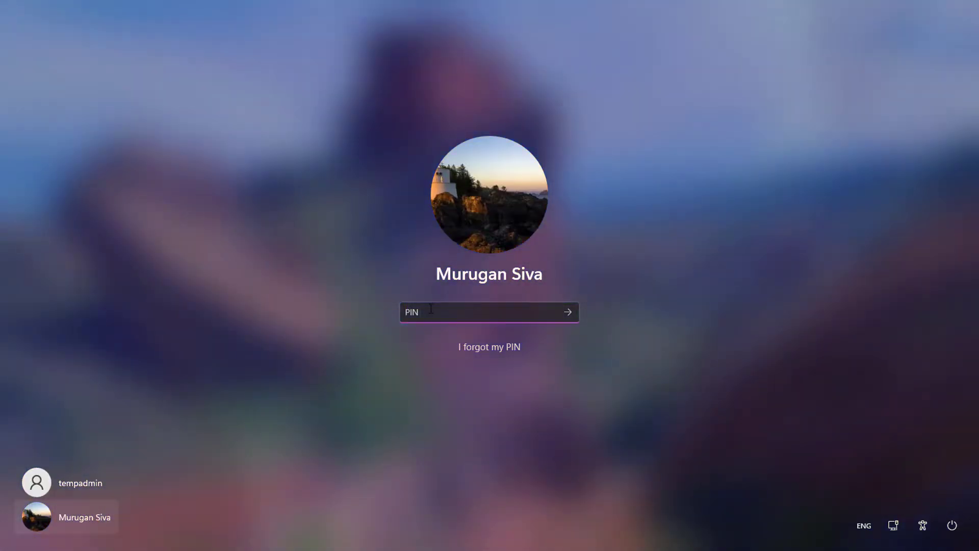
type("••••••")
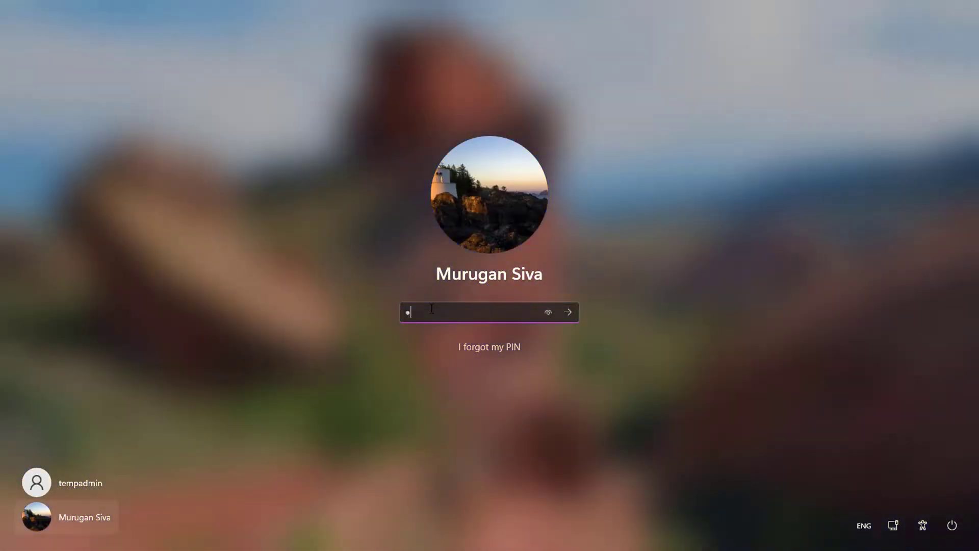
type("••")
left_click(566, 313)
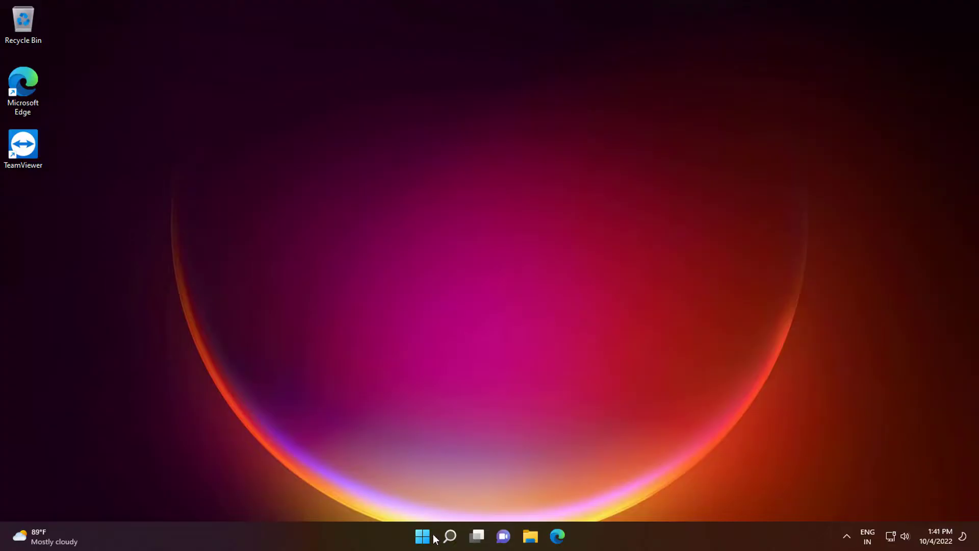
Step: Run 'control userpasswords2' from the Run box on the Start right-click menu
right_click(423, 536)
left_click(377, 466)
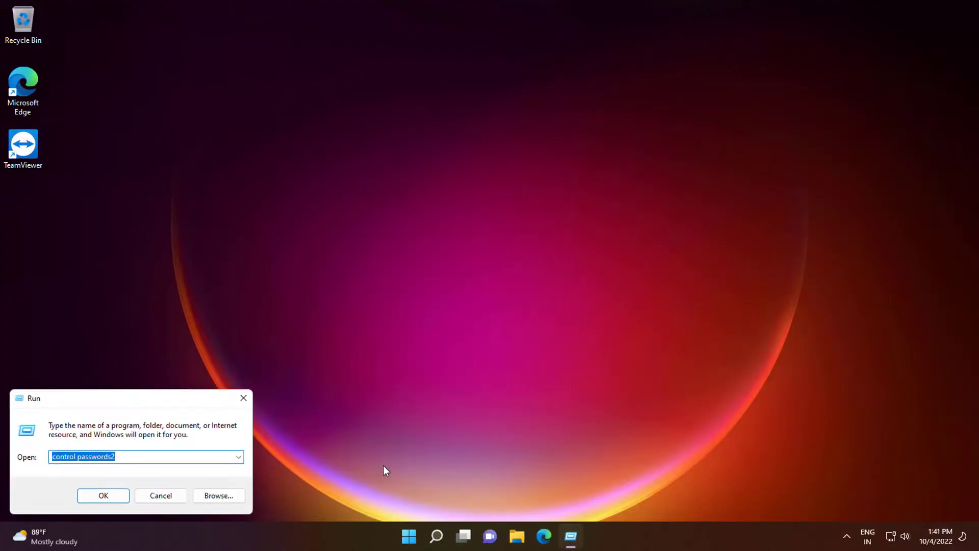
type("control u")
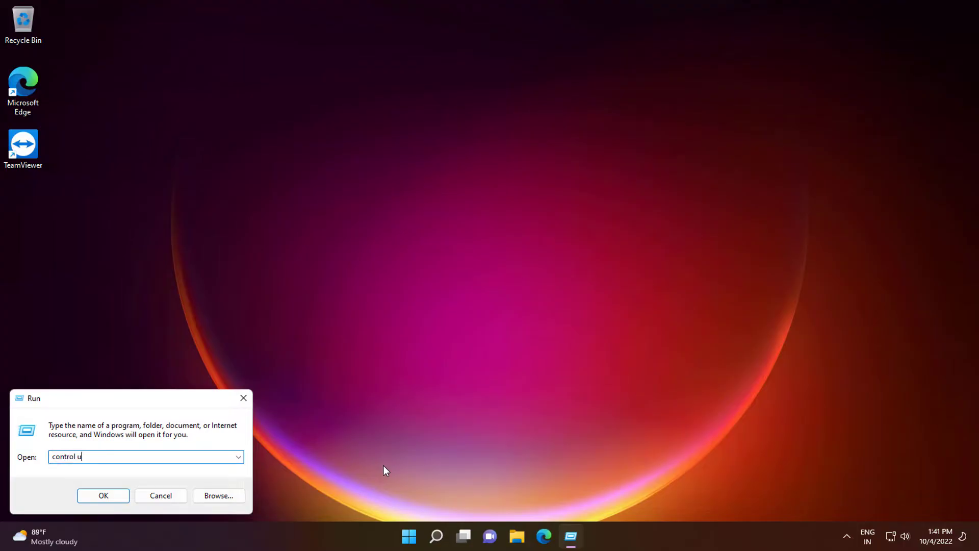
type("serpasswor")
type("ds2")
left_click(103, 495)
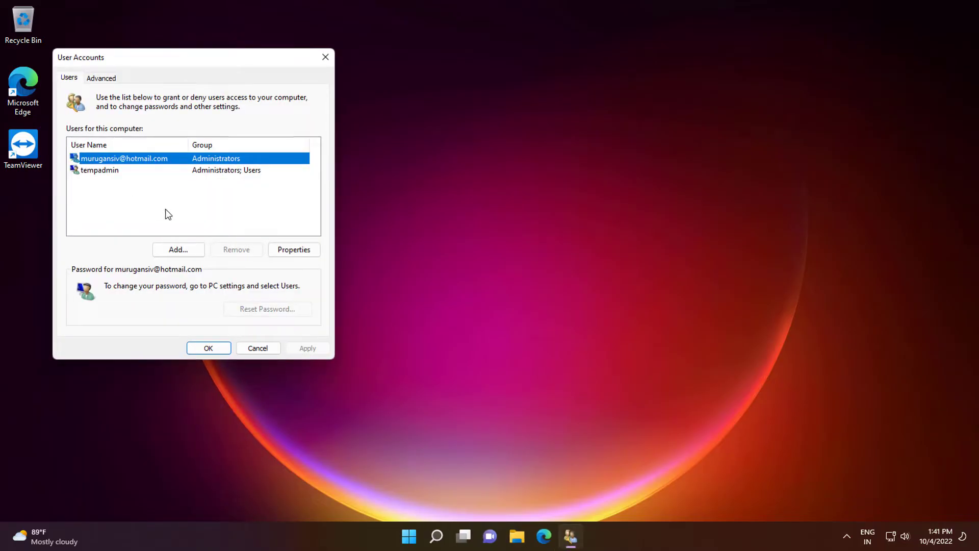
Step: Remove the tempadmin account in User Accounts, confirm the deletion, and close the window
left_click(110, 172)
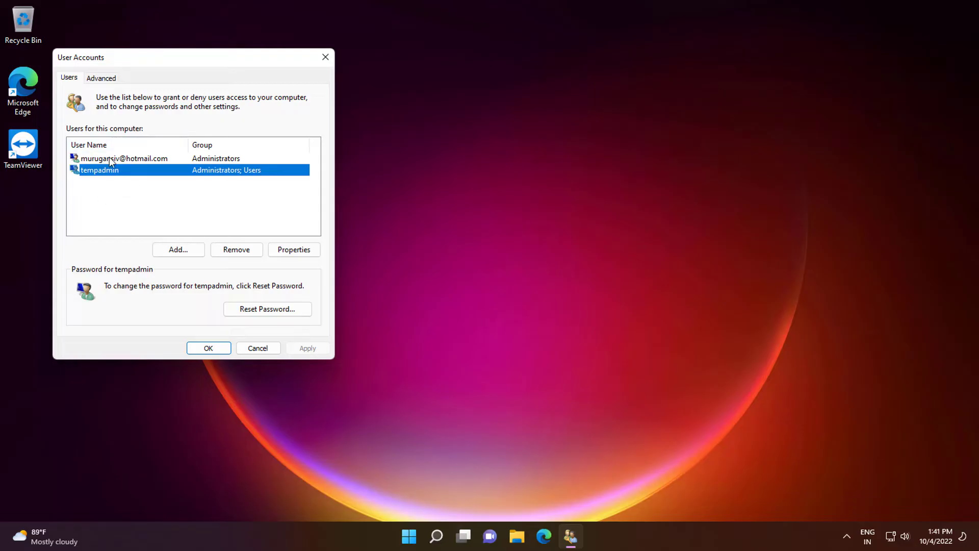
left_click(236, 250)
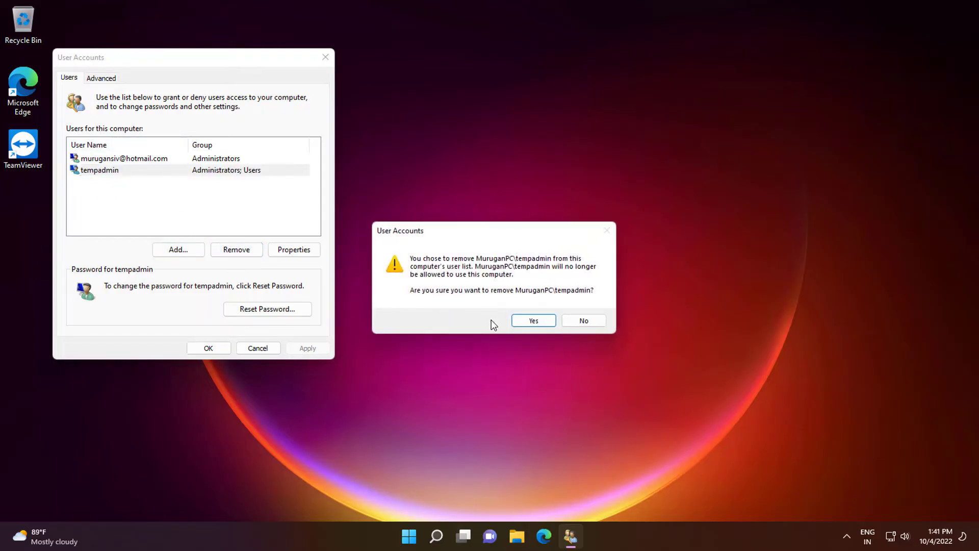
left_click(535, 321)
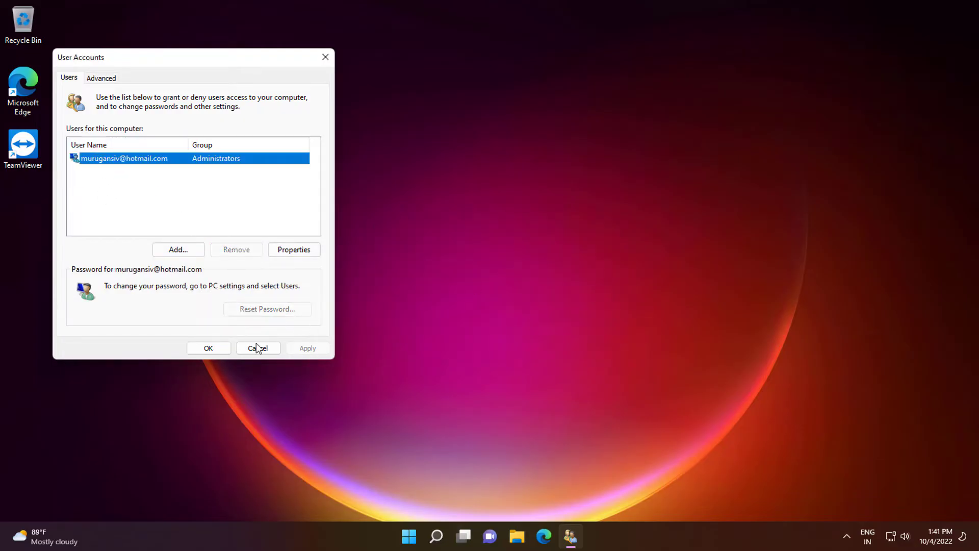
left_click(208, 348)
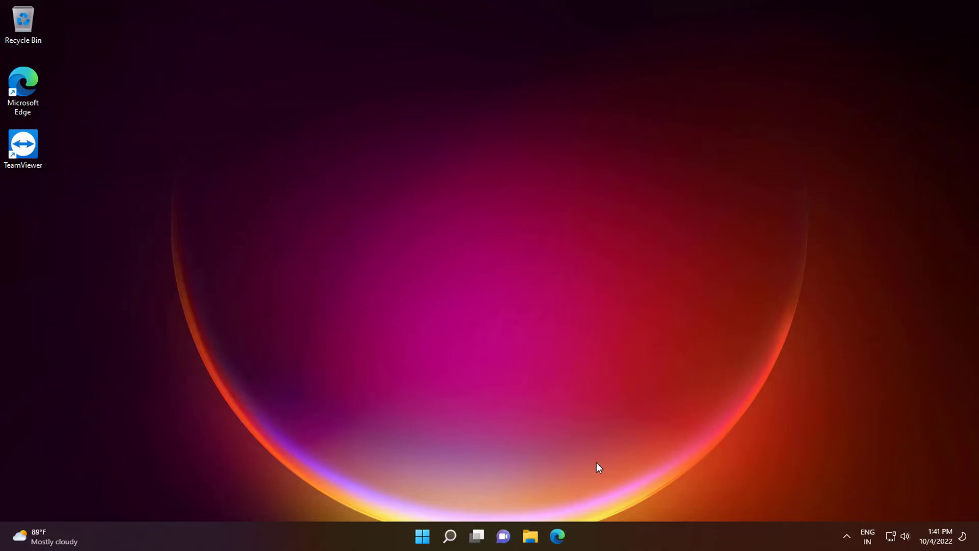